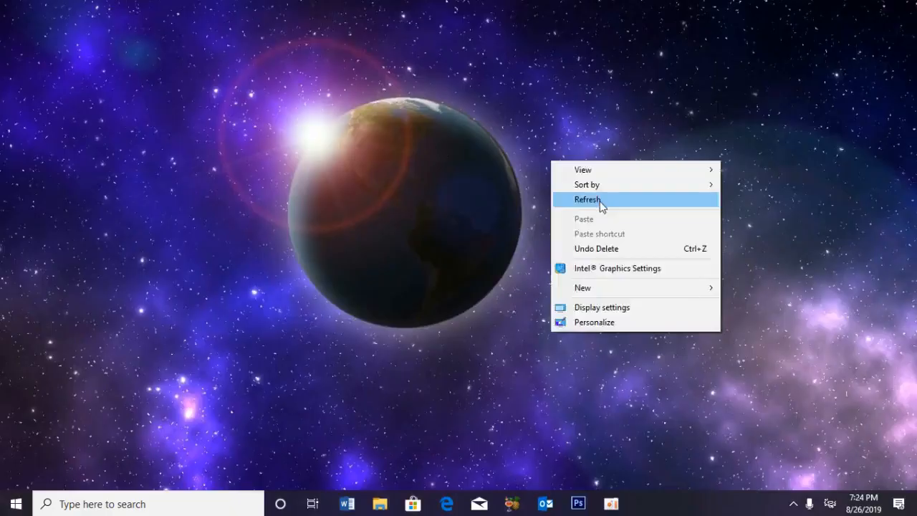
Step: Switch to Photoshop and open the image 0000 from the Desktop
click(599, 201)
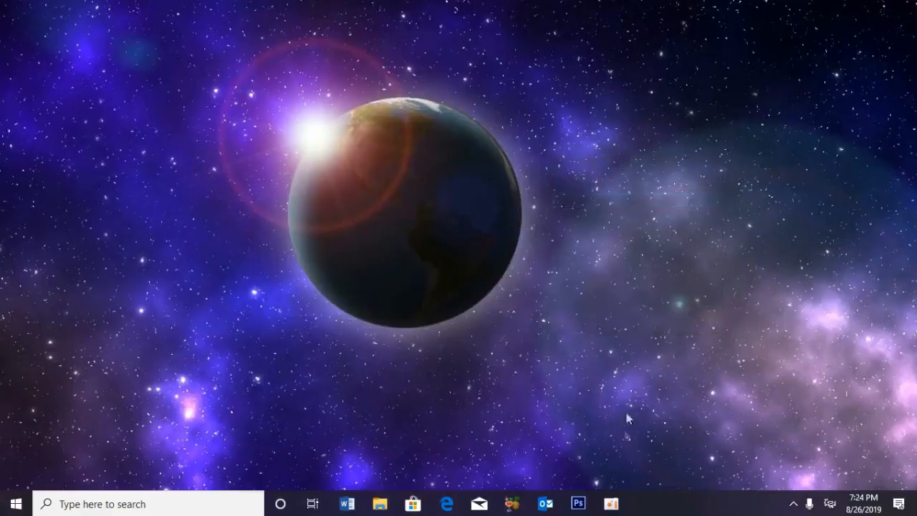
click(578, 503)
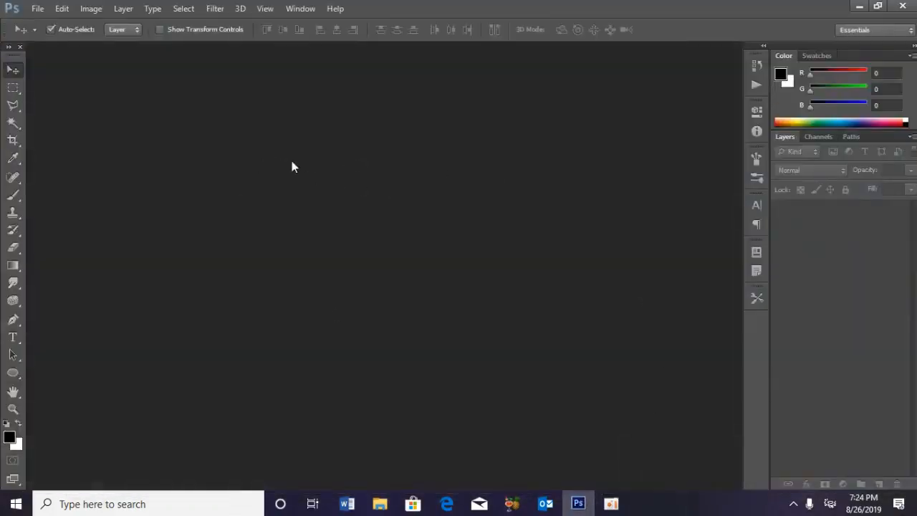
key(ctrl+o)
click(374, 355)
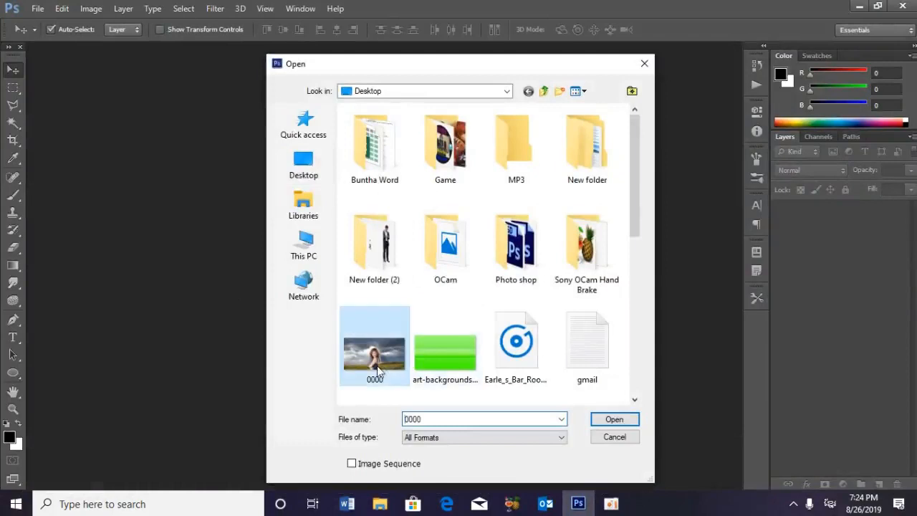
click(626, 421)
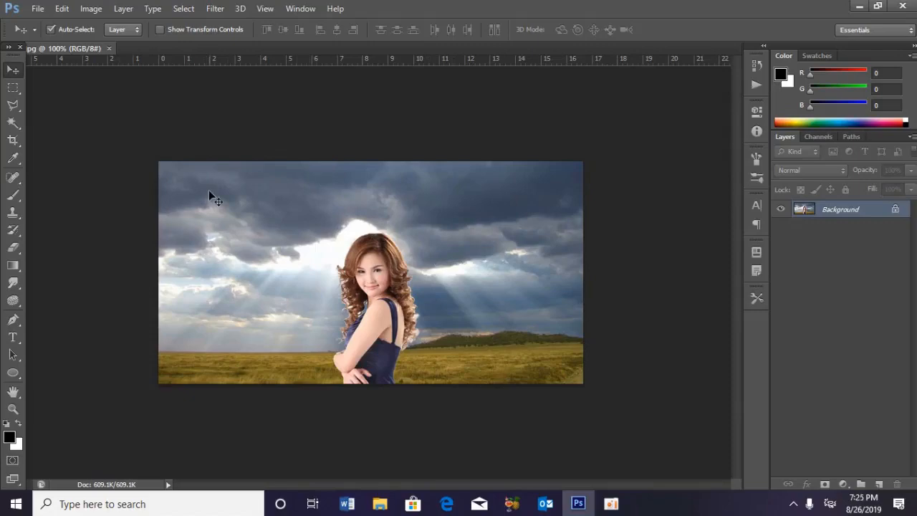
key(ctrl+o)
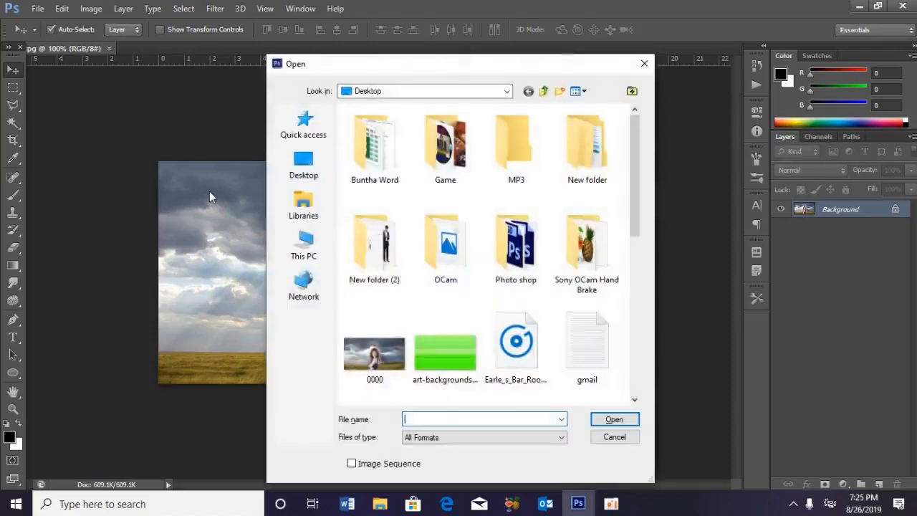
click(644, 63)
Step: Add a new layer above the Background and rename it អិនធនូ
key(ctrl+0)
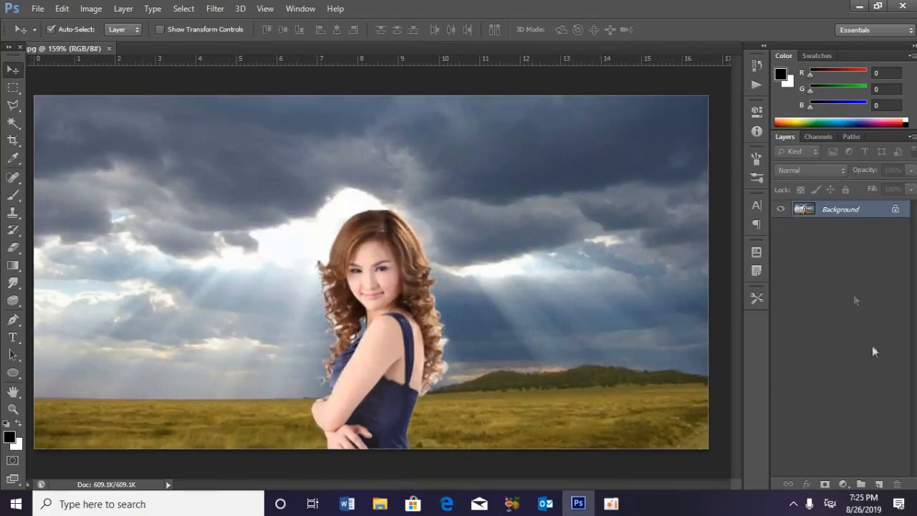
click(880, 485)
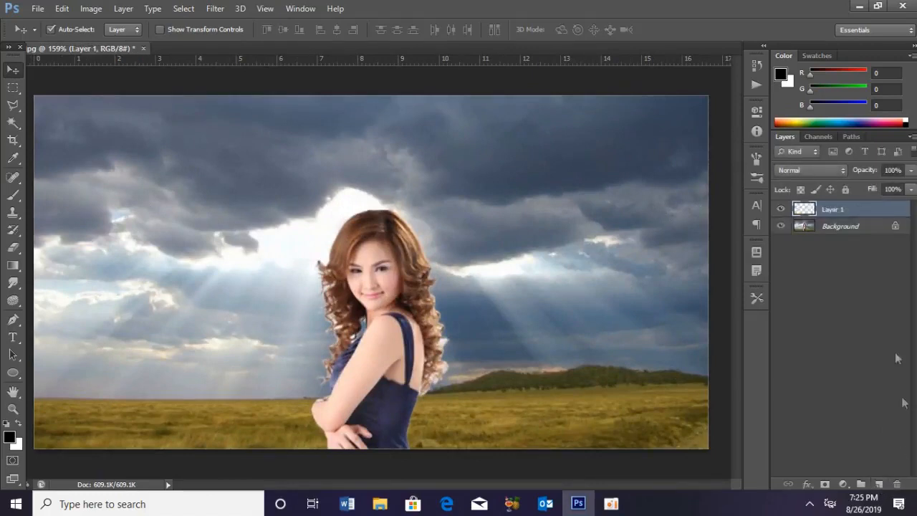
double_click(833, 209)
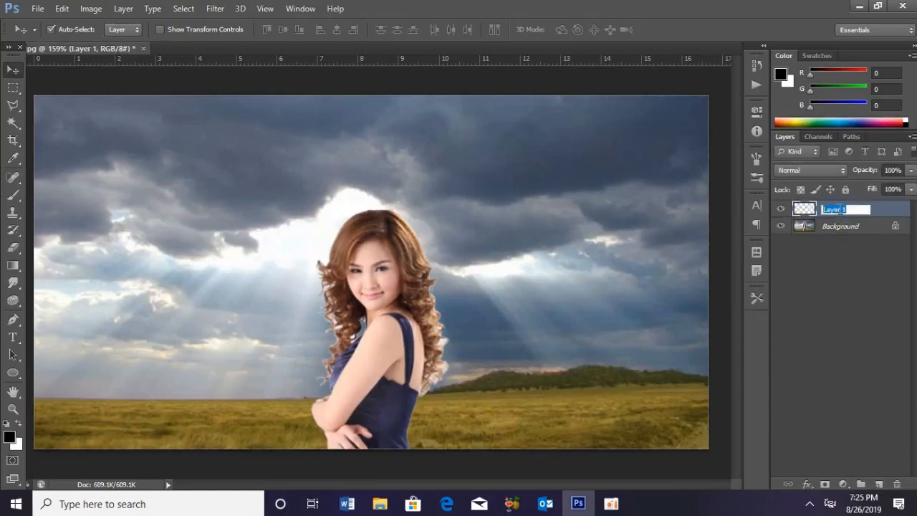
key(BackSpace)
text(g)
text(ិនធន)
key(Return)
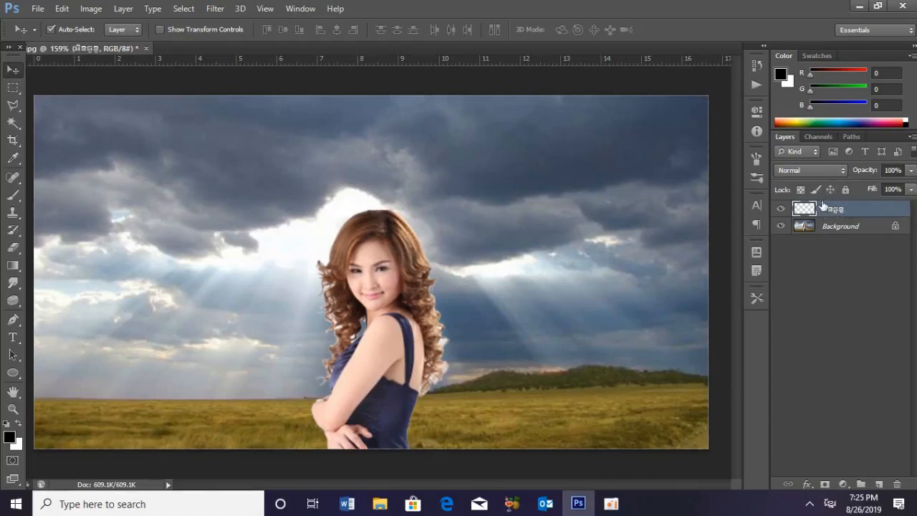
Step: Append the Special Effects gradient set to the Gradient tool's presets
click(11, 266)
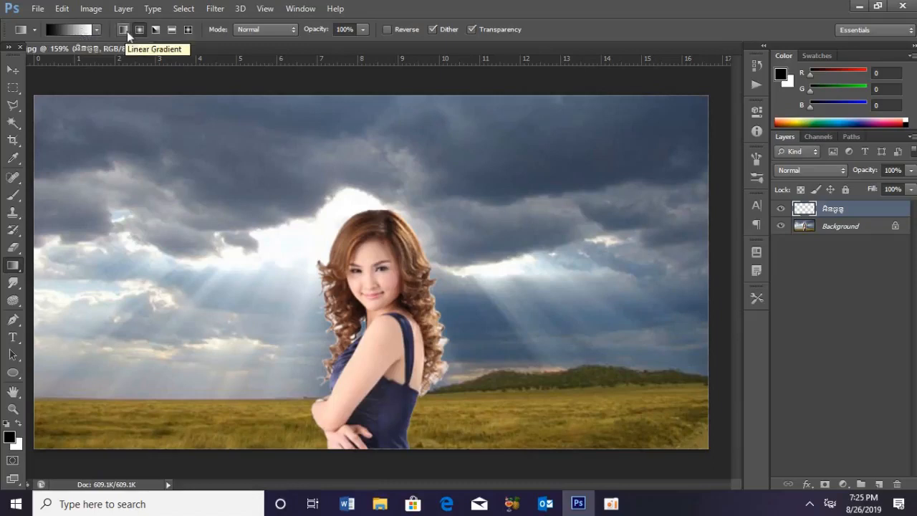
click(86, 30)
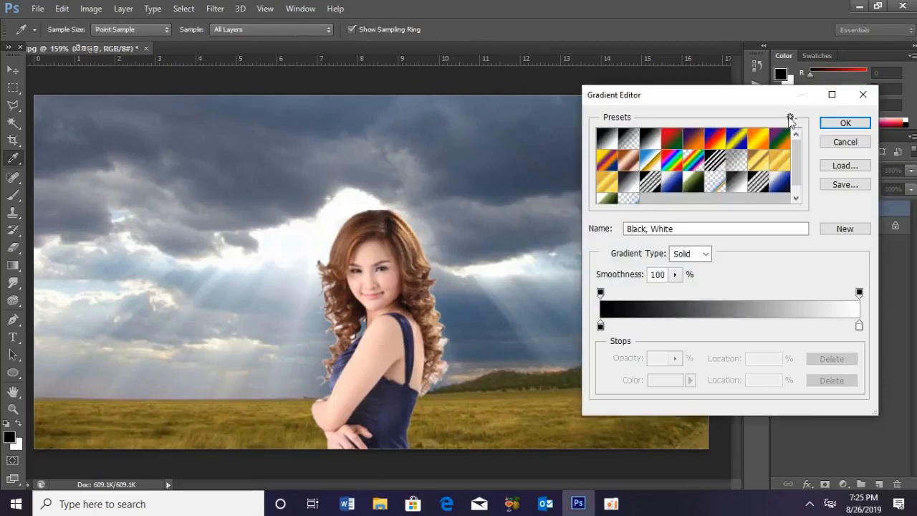
click(791, 117)
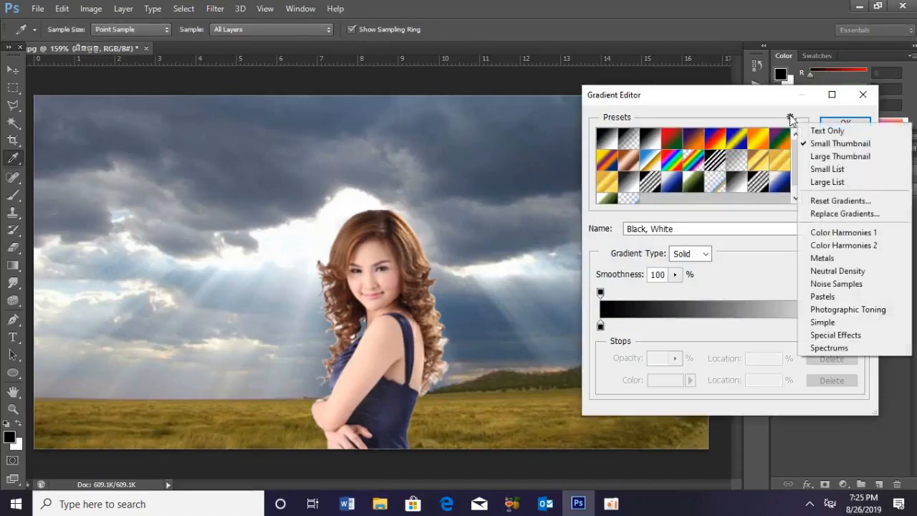
click(852, 336)
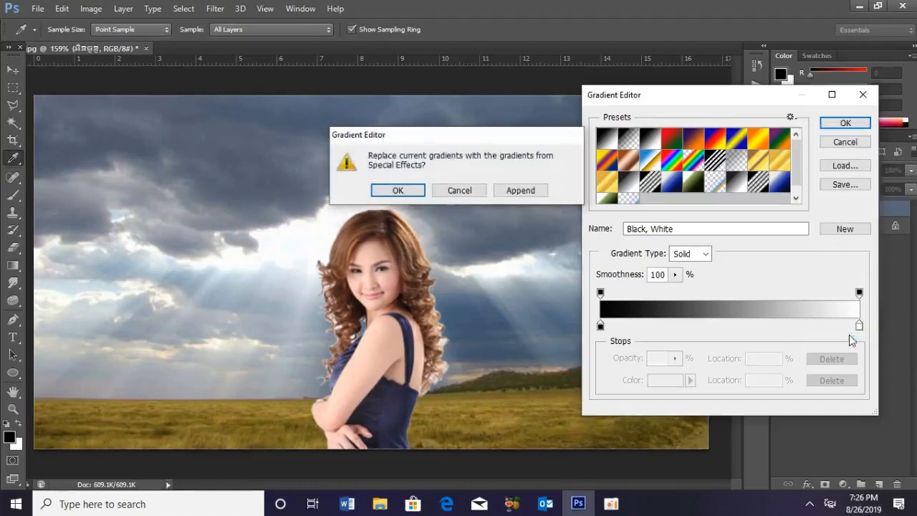
click(516, 192)
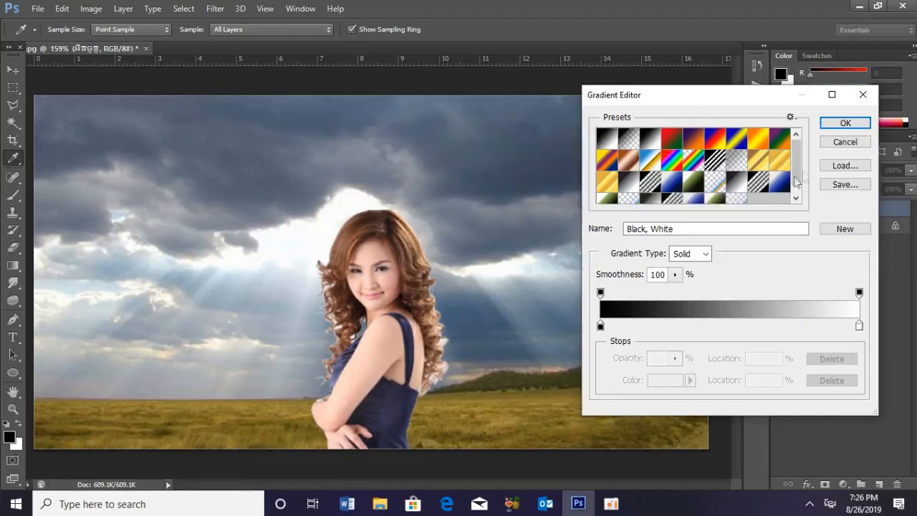
Step: Choose the Russell's Rainbow preset and draw a radial gradient from the image's bottom centre straight up past its top edge
drag(797, 167, 802, 174)
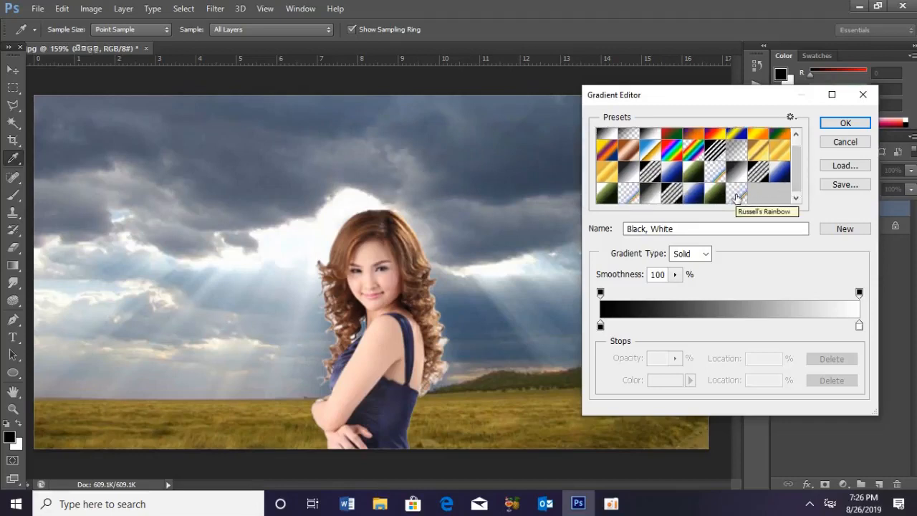
click(741, 196)
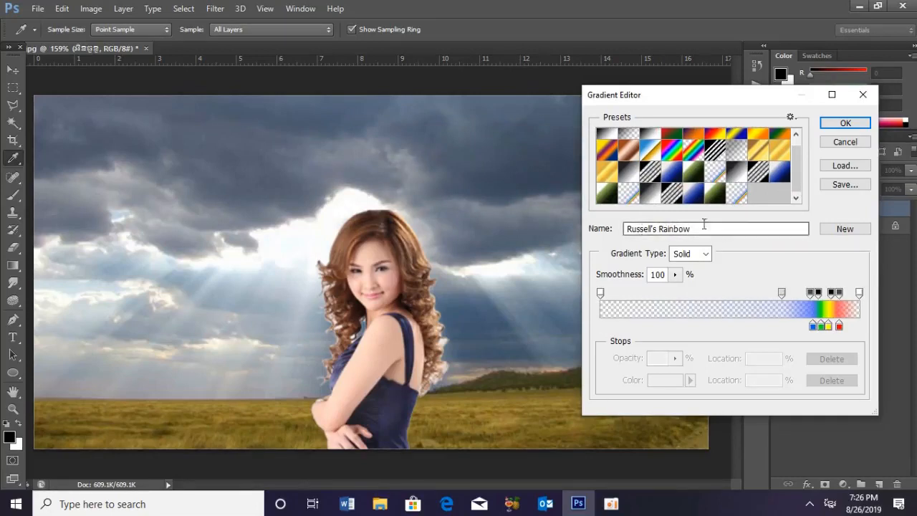
click(842, 124)
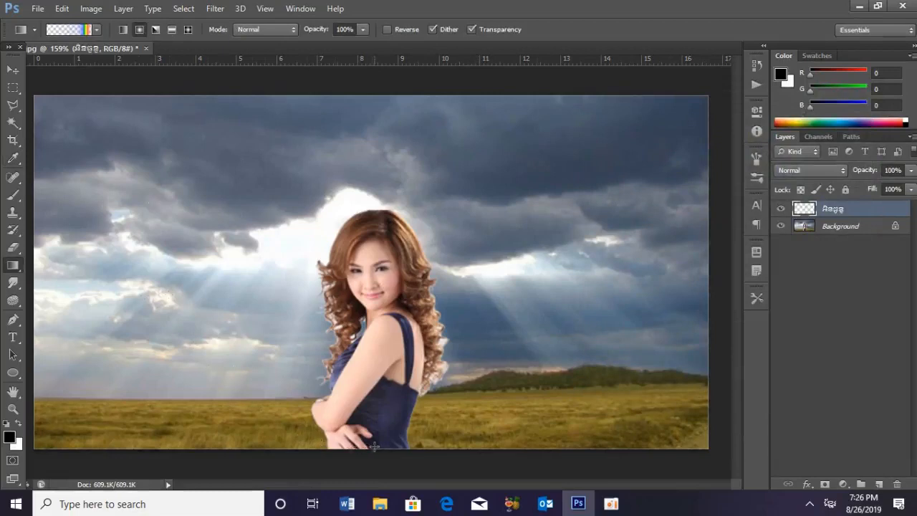
drag(364, 450, 362, 56)
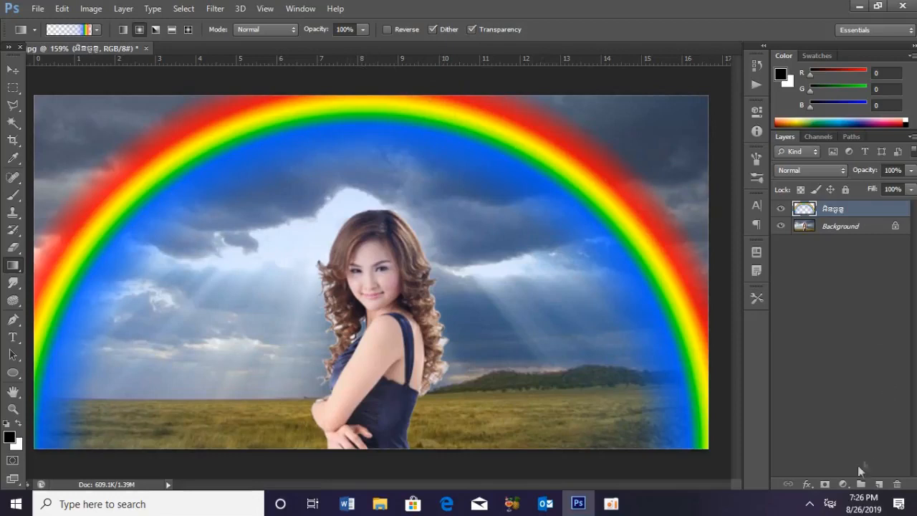
Step: Add a mask to the rainbow layer and fill it with a radial Black, White gradient from the image's bottom centre past its top edge
click(825, 485)
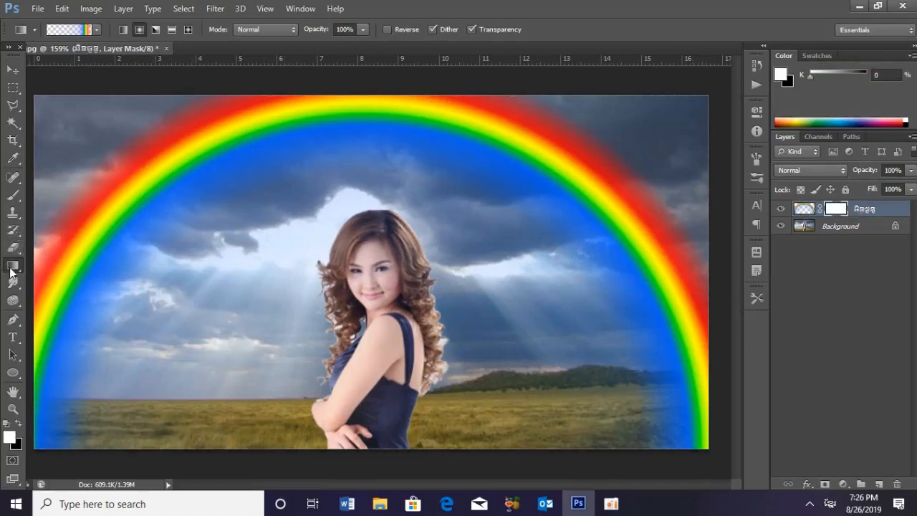
click(74, 29)
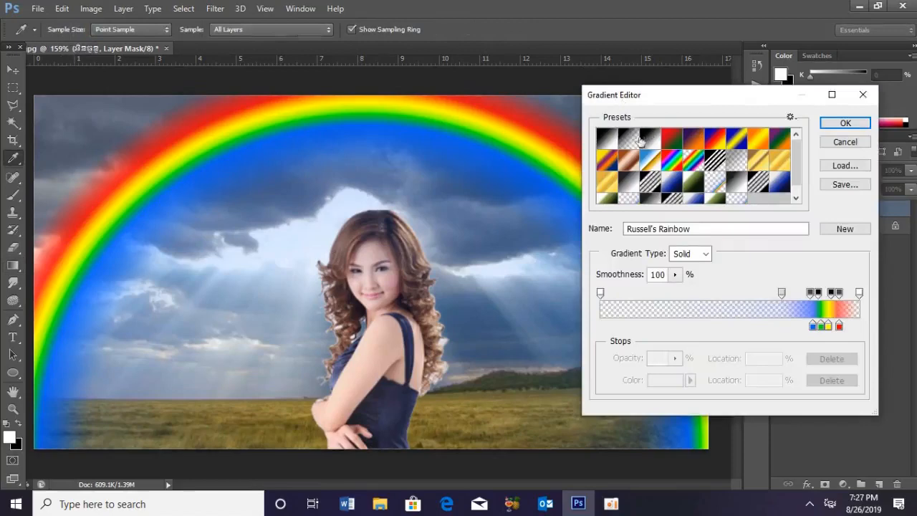
click(649, 139)
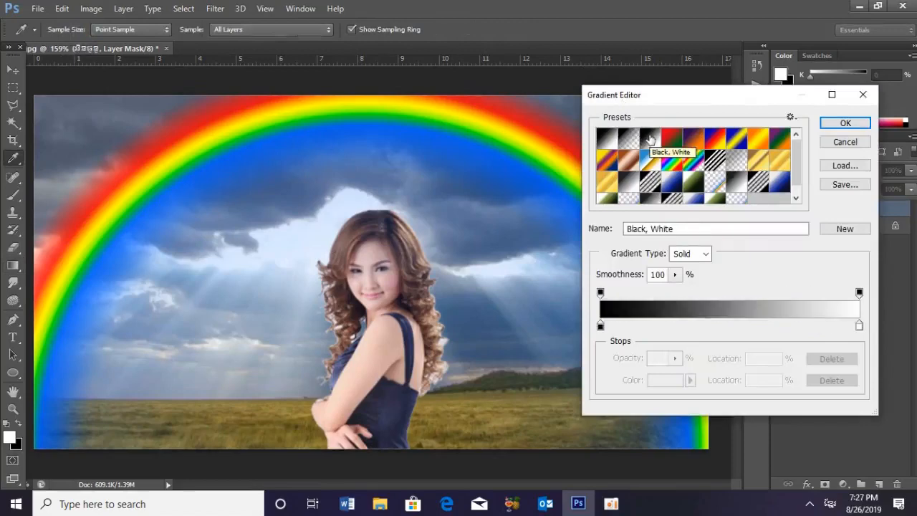
click(846, 124)
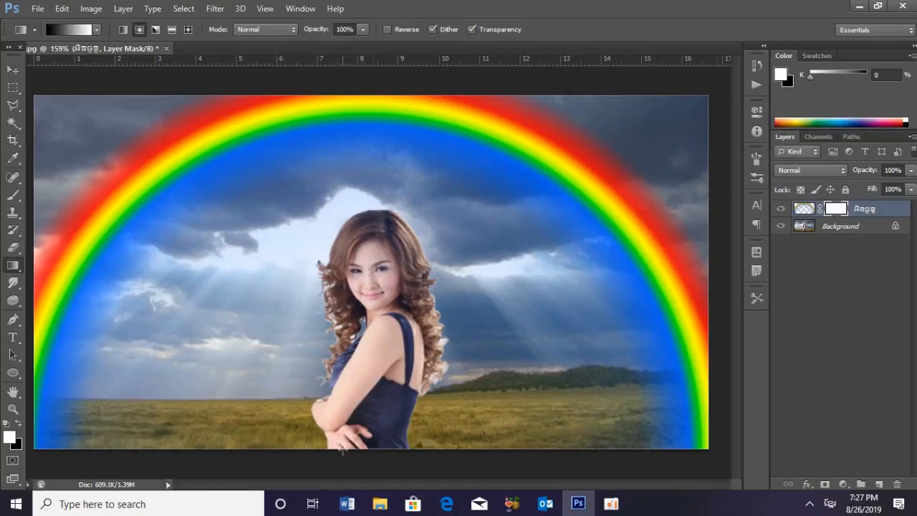
drag(341, 449, 353, 53)
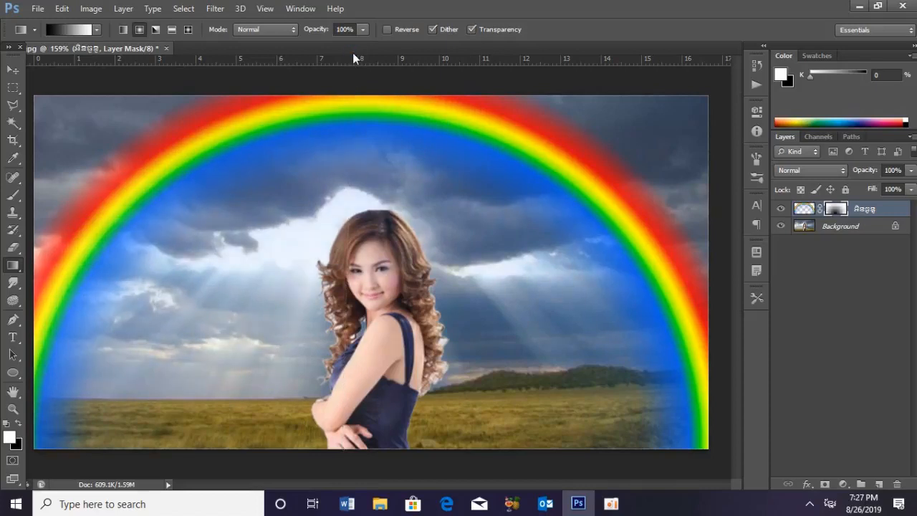
Step: Set the rainbow layer's blend mode to Screen and apply a Gaussian Blur with an 83.5 pixel radius to its mask
click(809, 169)
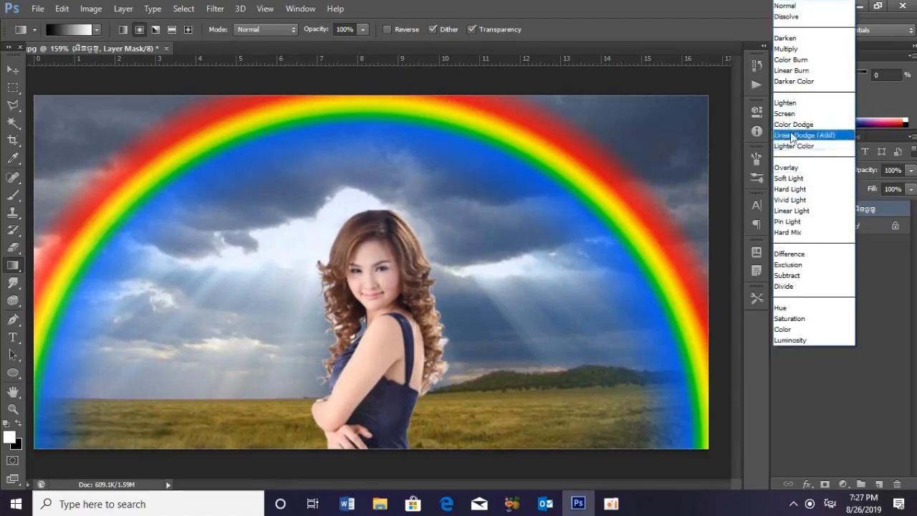
click(791, 115)
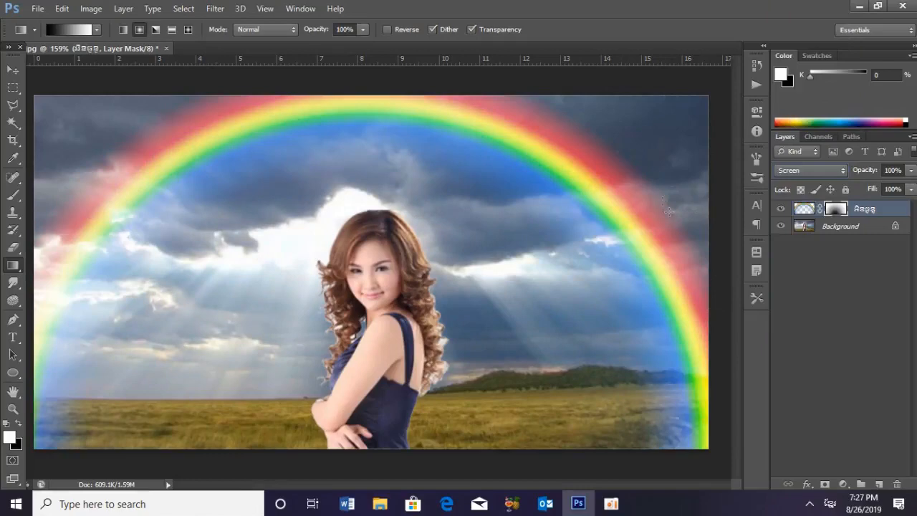
click(215, 11)
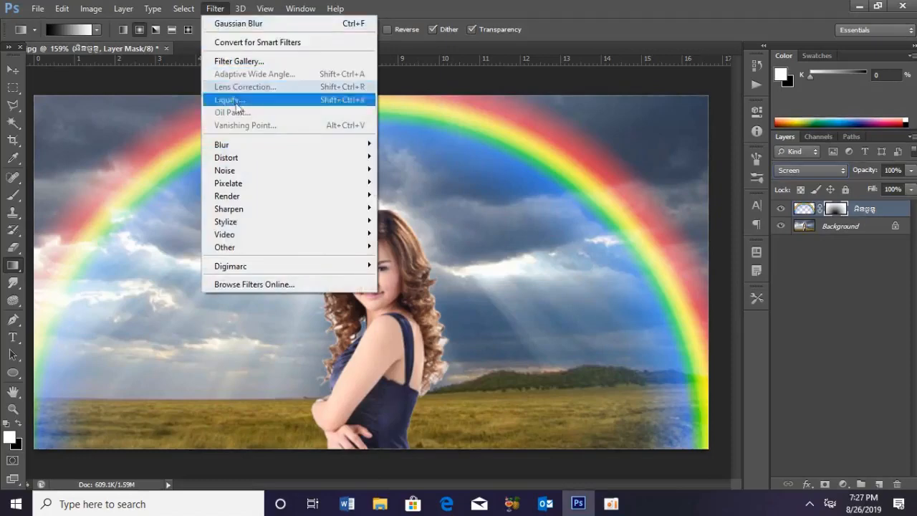
mouse_move(245, 147)
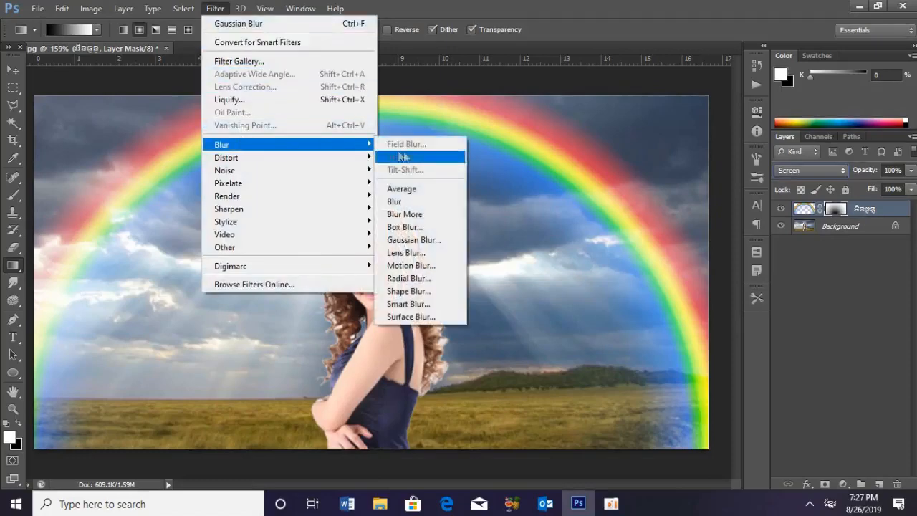
click(413, 241)
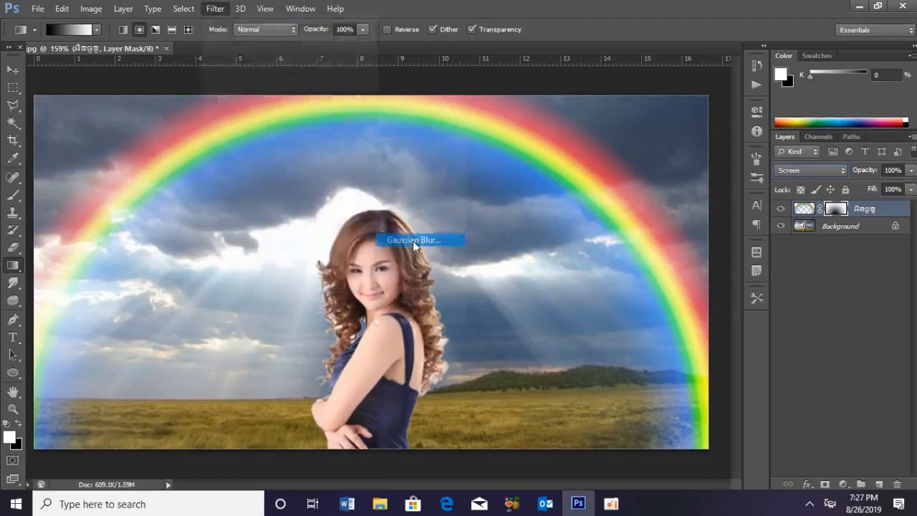
drag(685, 294, 738, 301)
drag(745, 300, 712, 295)
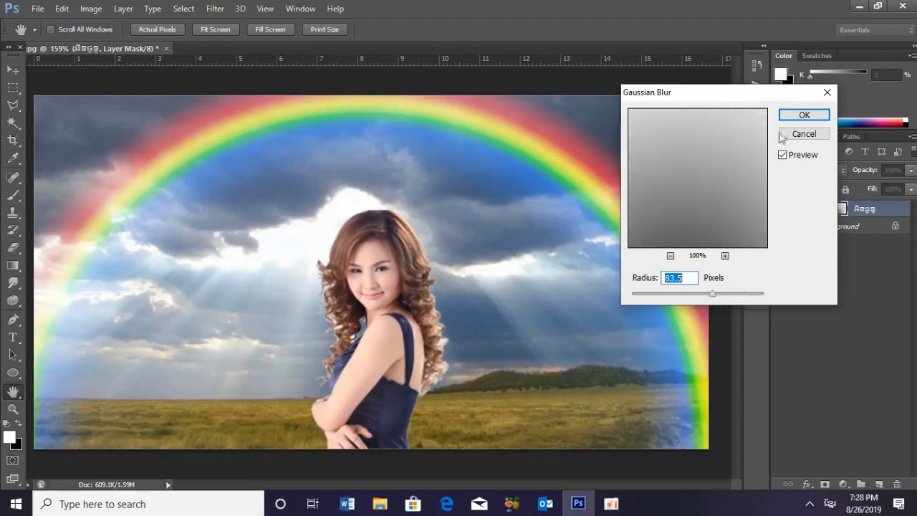
click(796, 115)
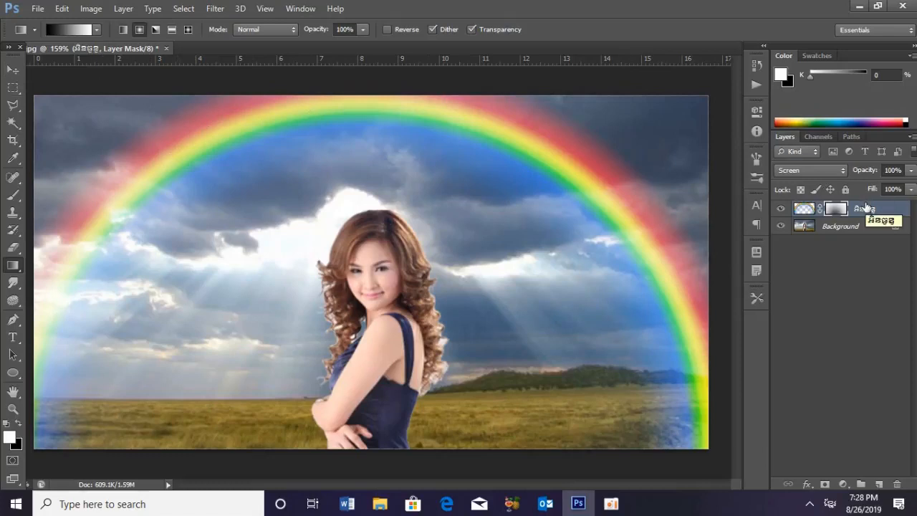
Step: Free-transform the rainbow layer to 117.14% width and 77.58% height, keeping its upper edge at the top of the photo
drag(866, 205, 865, 204)
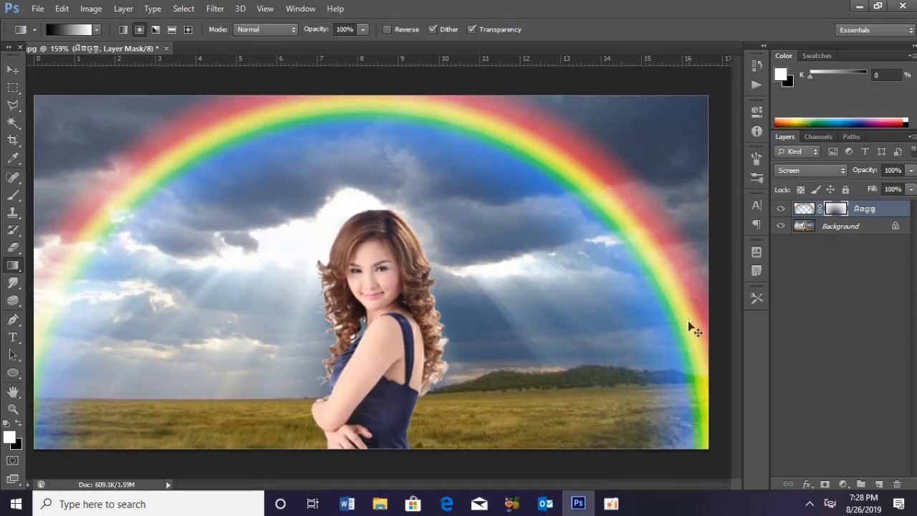
key(ctrl+t)
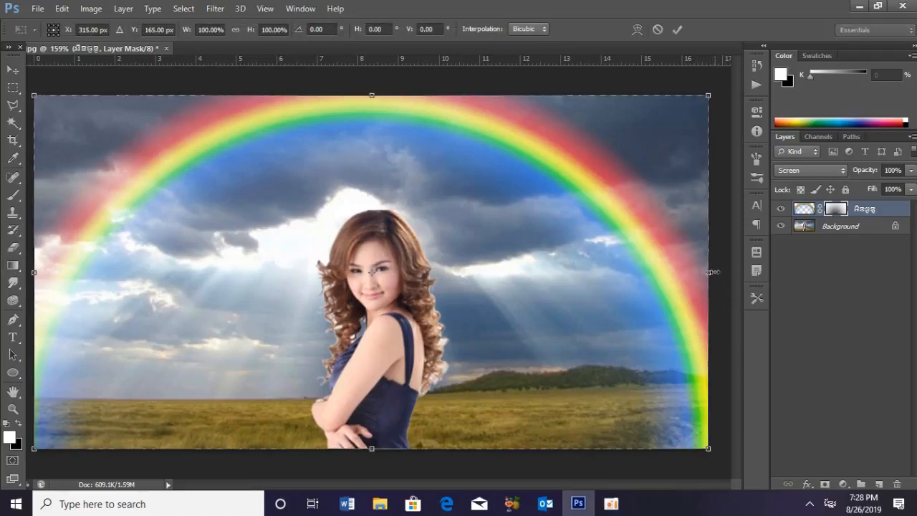
drag(714, 272, 774, 215)
mouse_move(447, 109)
mouse_down()
mouse_move(450, 122)
mouse_move(446, 115)
mouse_up()
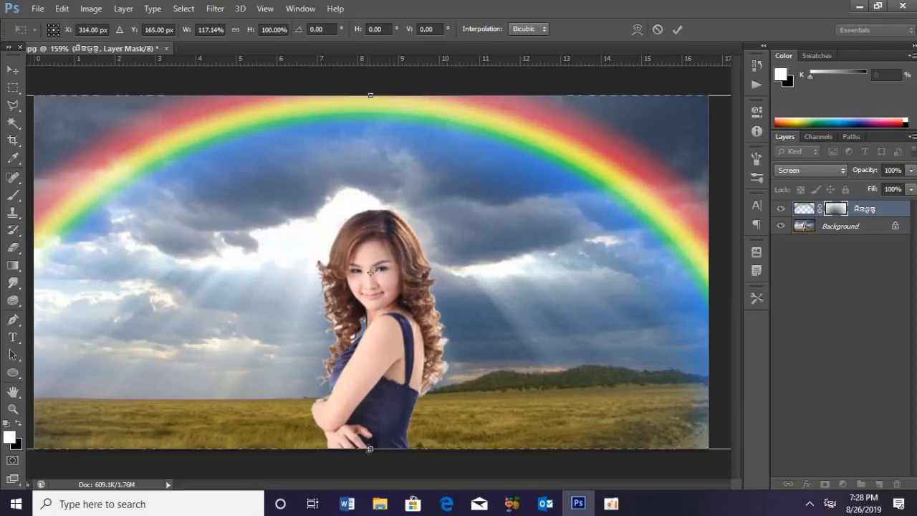
drag(370, 448, 370, 377)
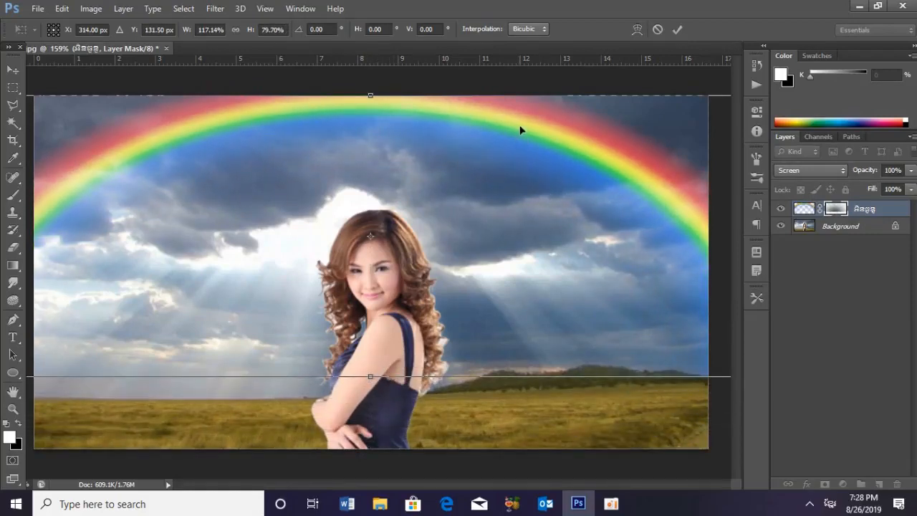
drag(370, 376, 370, 363)
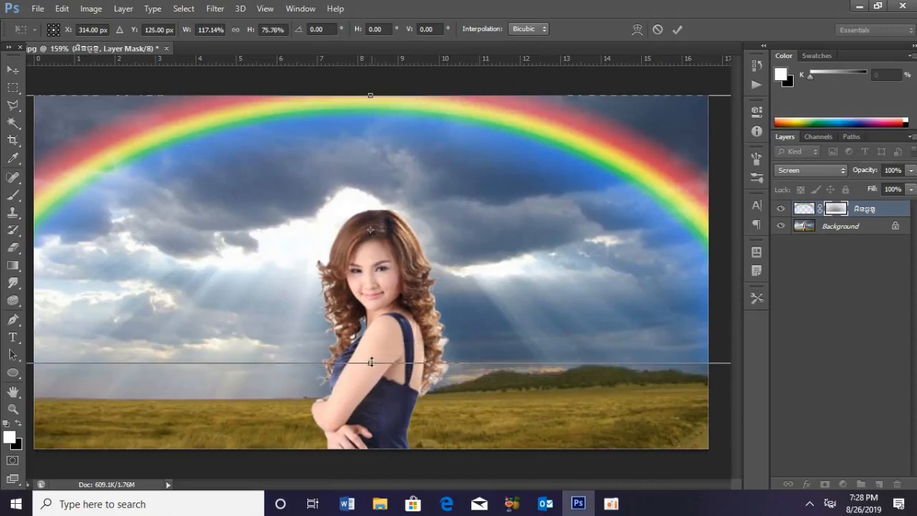
drag(426, 109, 422, 112)
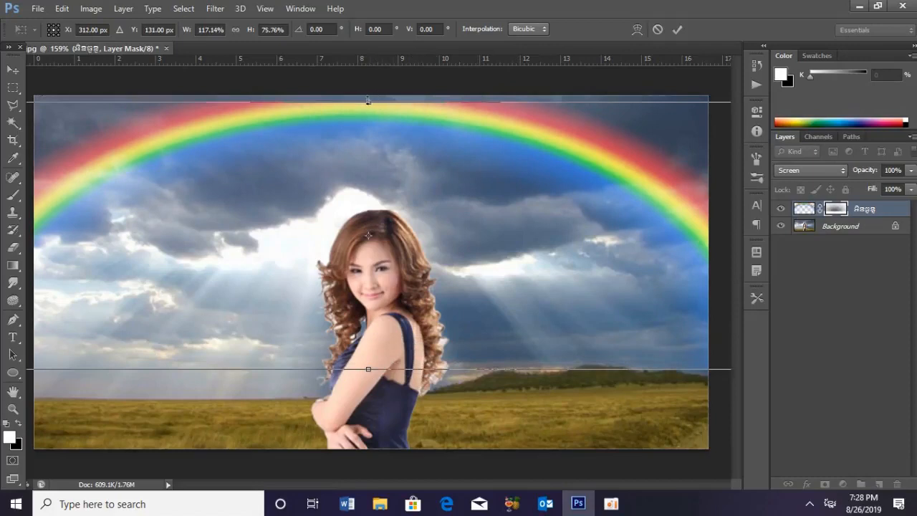
drag(367, 98, 368, 95)
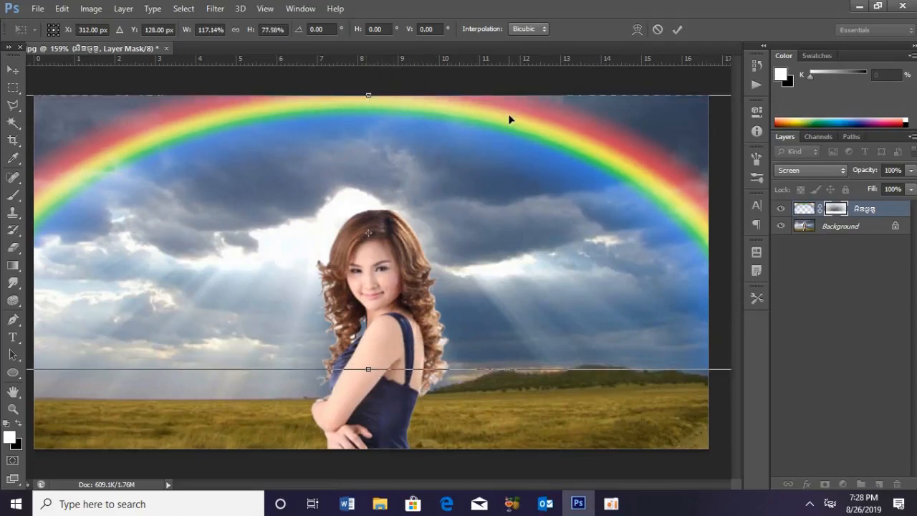
key(Return)
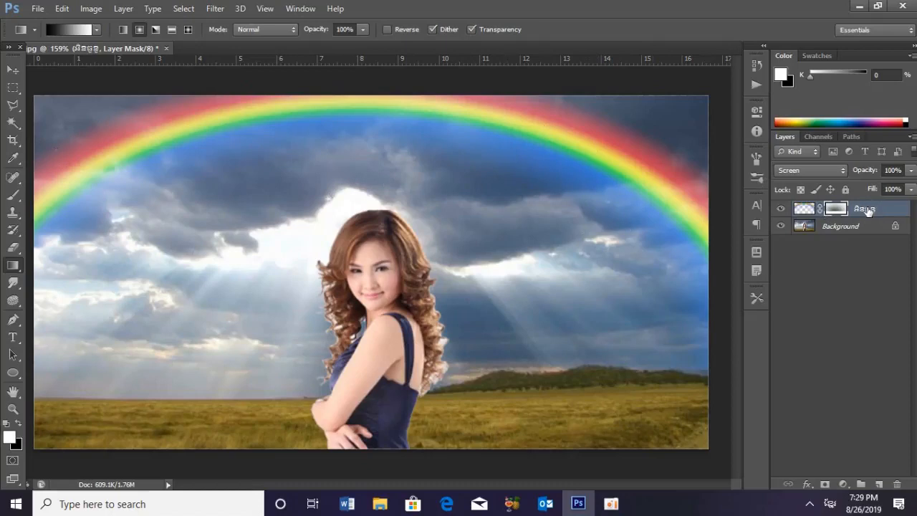
Step: Duplicate the rainbow layer and delete the original, keeping only the copy above the Background
key(ctrl+j)
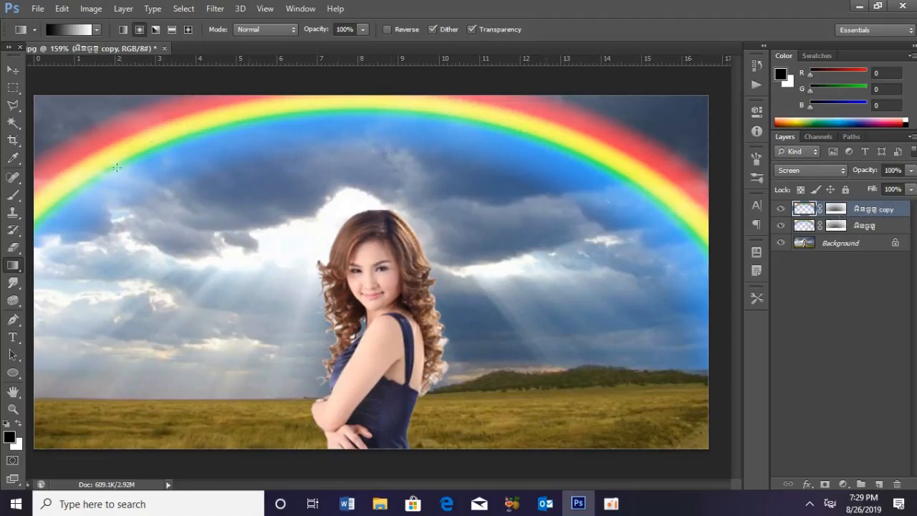
click(866, 226)
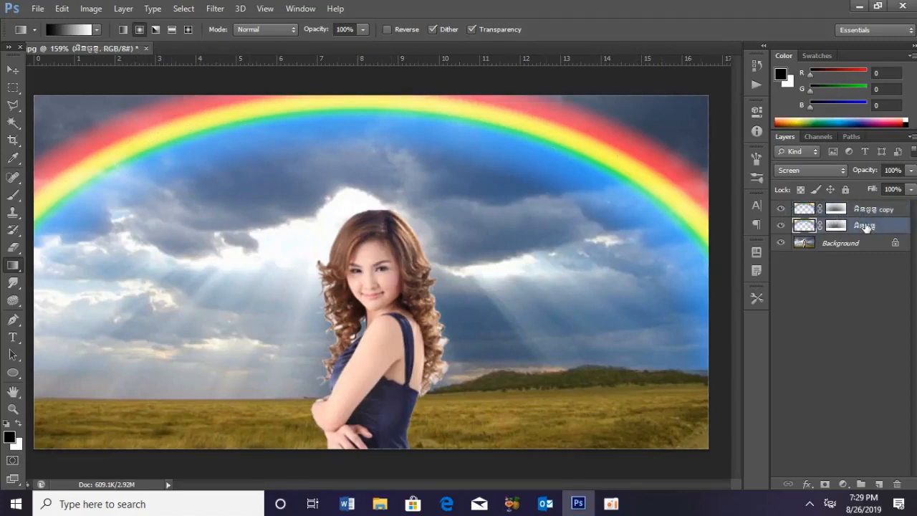
drag(866, 227, 907, 489)
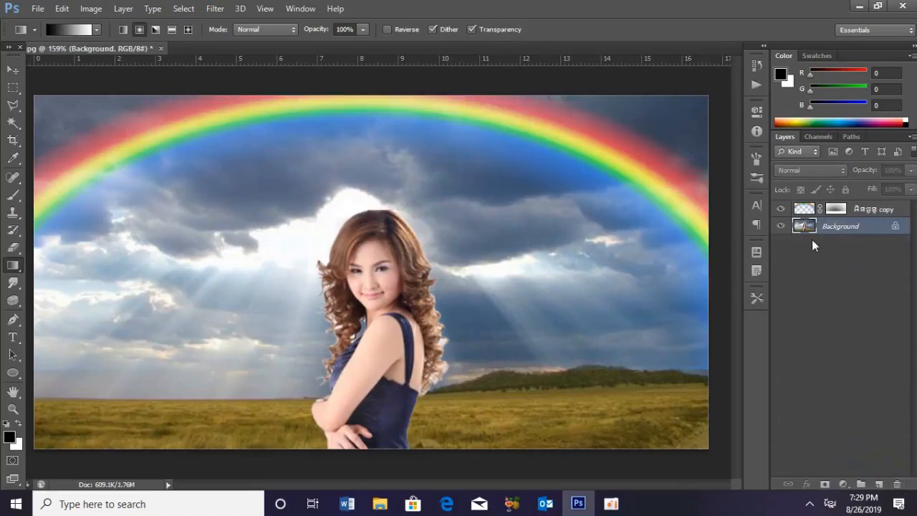
Step: Toggle the rainbow copy layer's visibility several times to compare the photo with and without the rainbow, leaving it shown
click(783, 210)
click(781, 210)
click(782, 210)
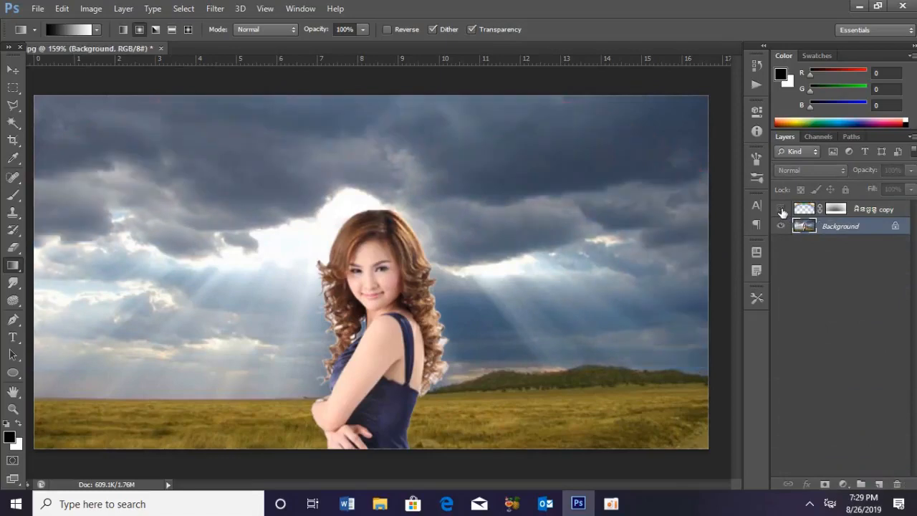
click(781, 210)
click(782, 210)
click(782, 210)
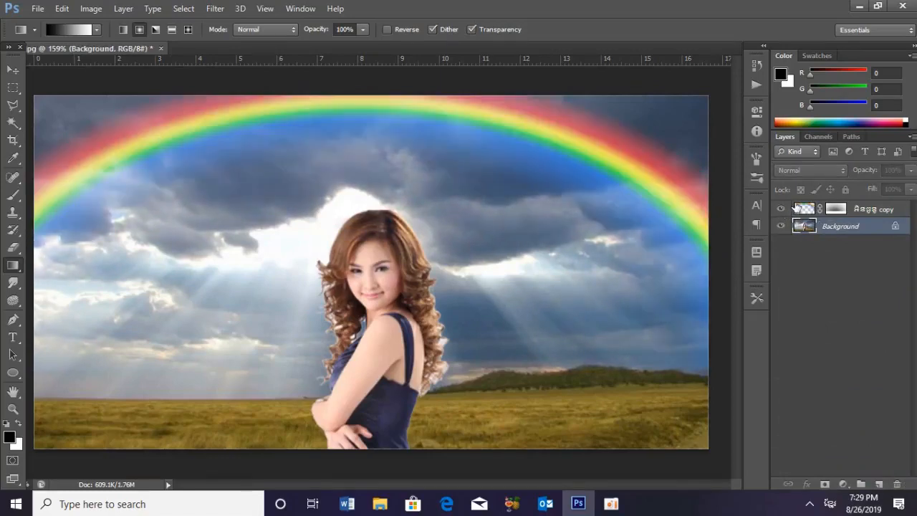